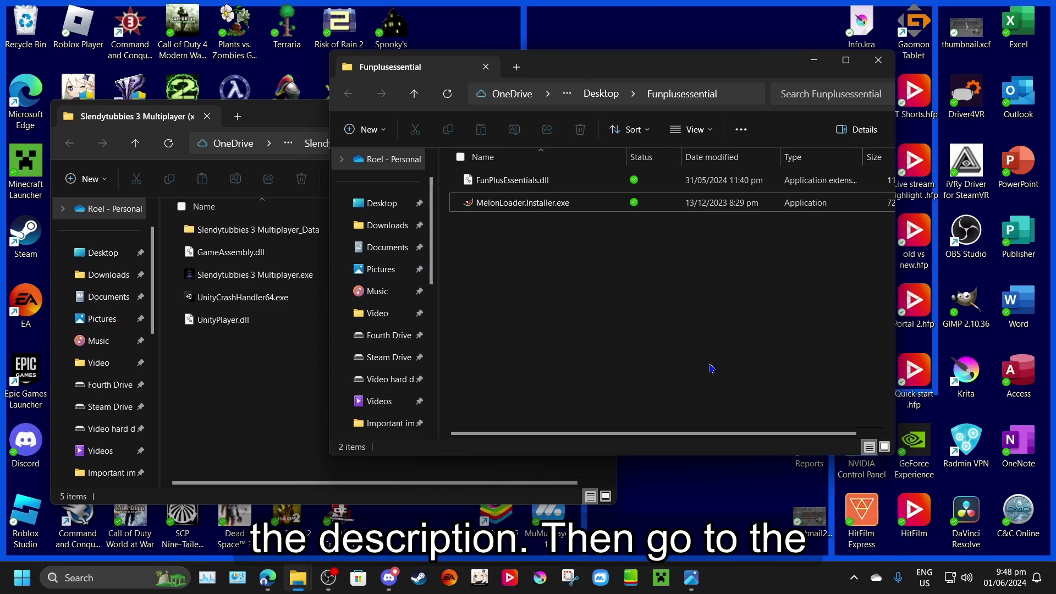
Switch to Discord and download FunPlusEssentials.dll from the v4.1 post in the server's updates channel.
left_click(268, 578)
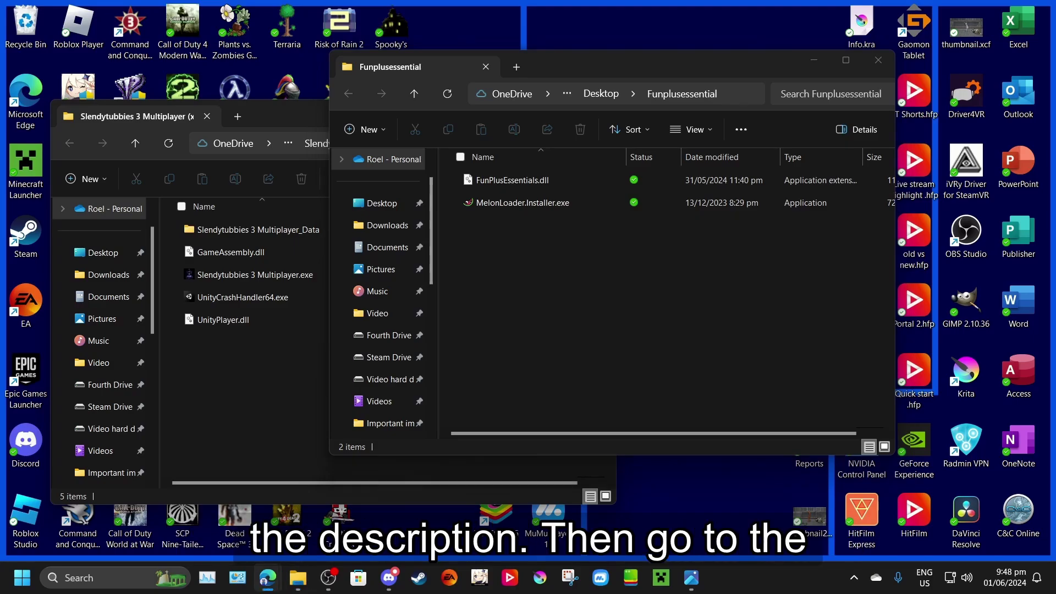
left_click(384, 581)
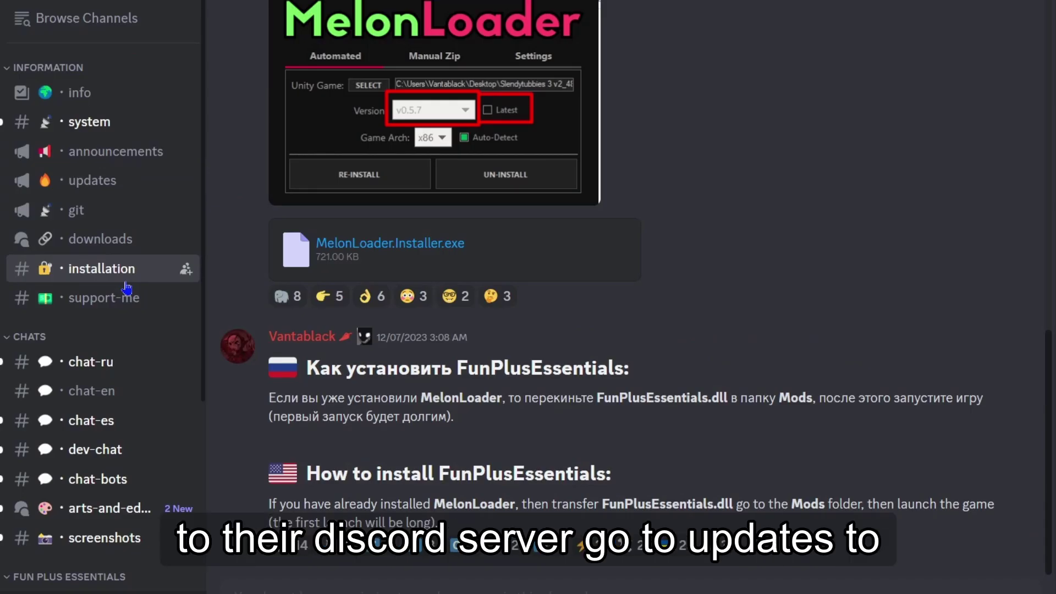
left_click(122, 186)
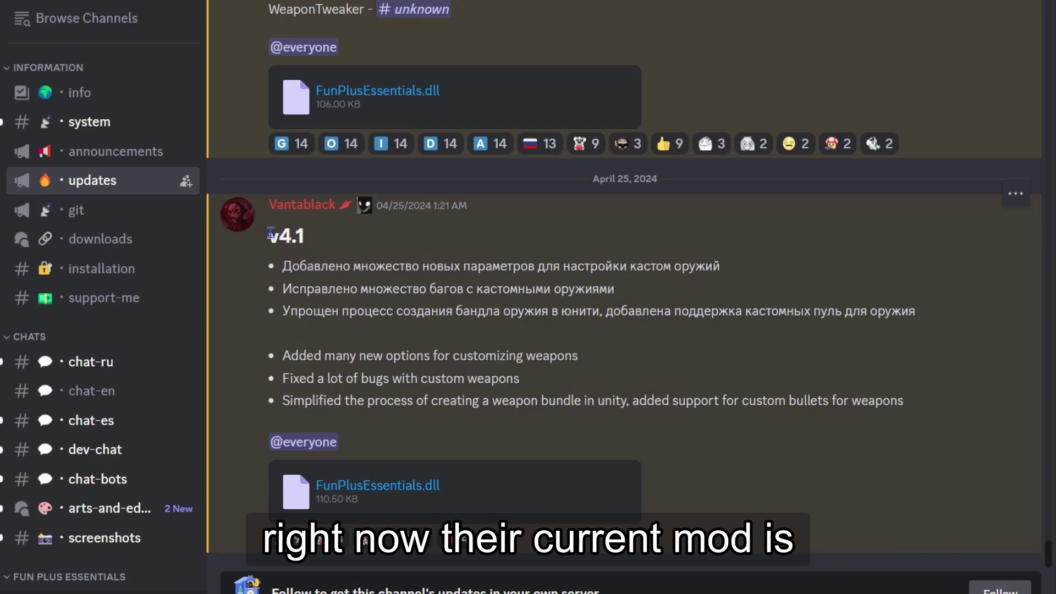
left_click_drag(271, 234, 517, 307)
left_click(393, 348)
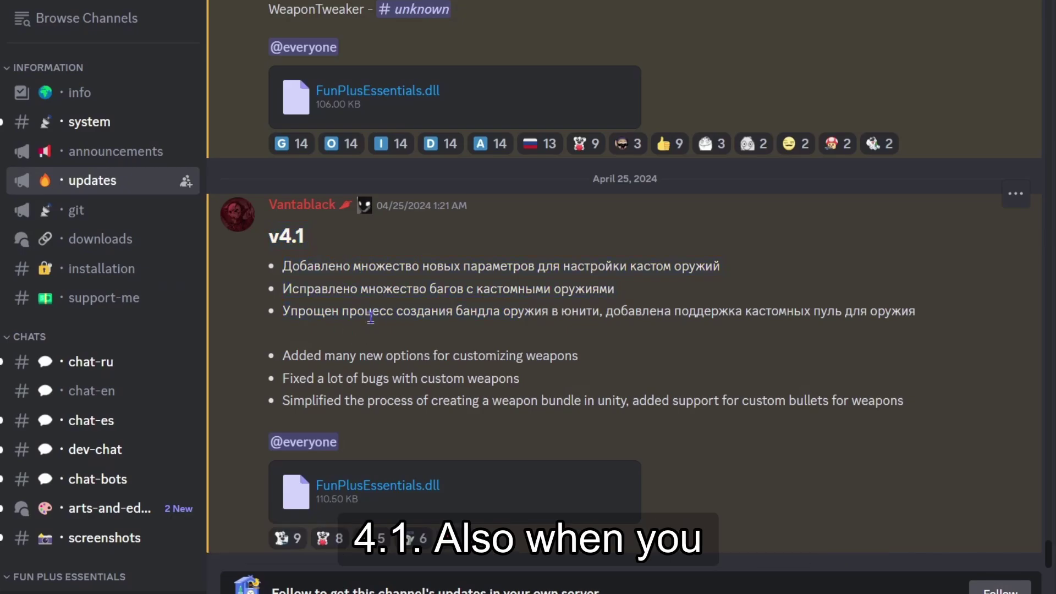
left_click(422, 497)
left_click(624, 365)
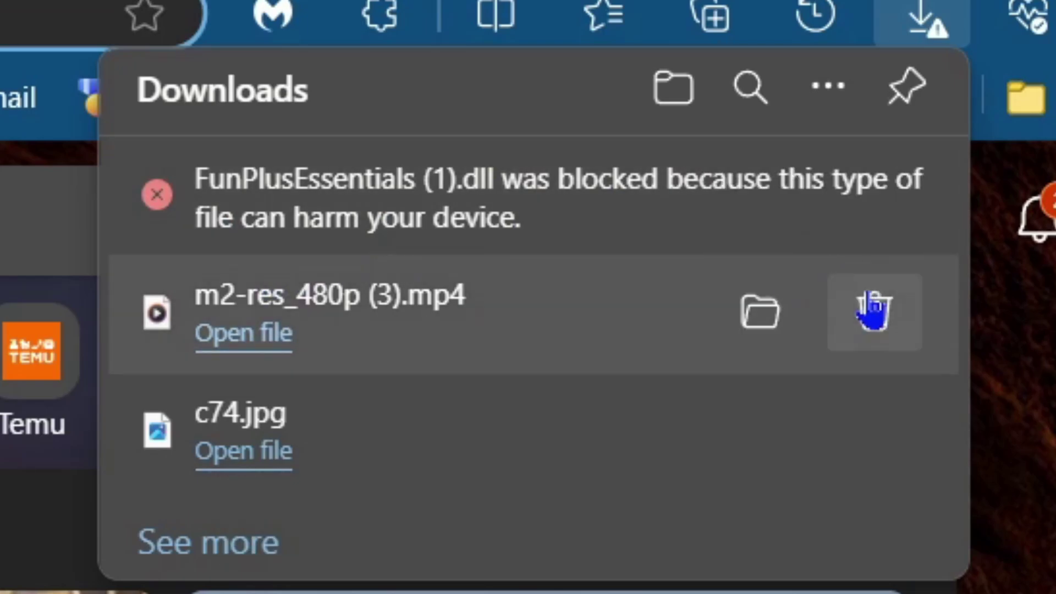
Delete m2-res_480p (3).mp4 and c74.jpg from the browser's downloads.
left_click(874, 311)
left_click(883, 426)
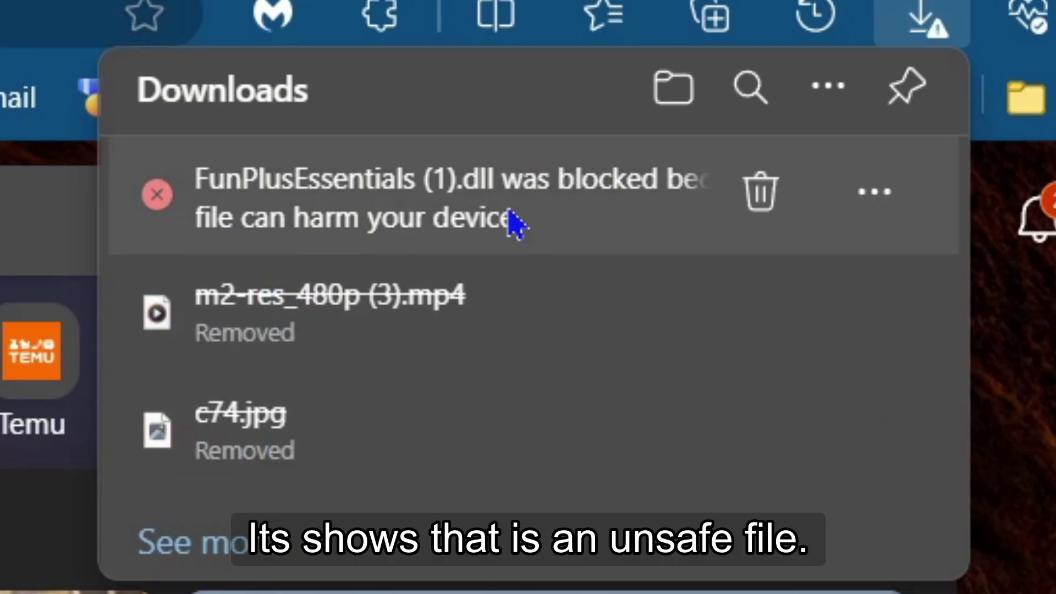
key("Escape")
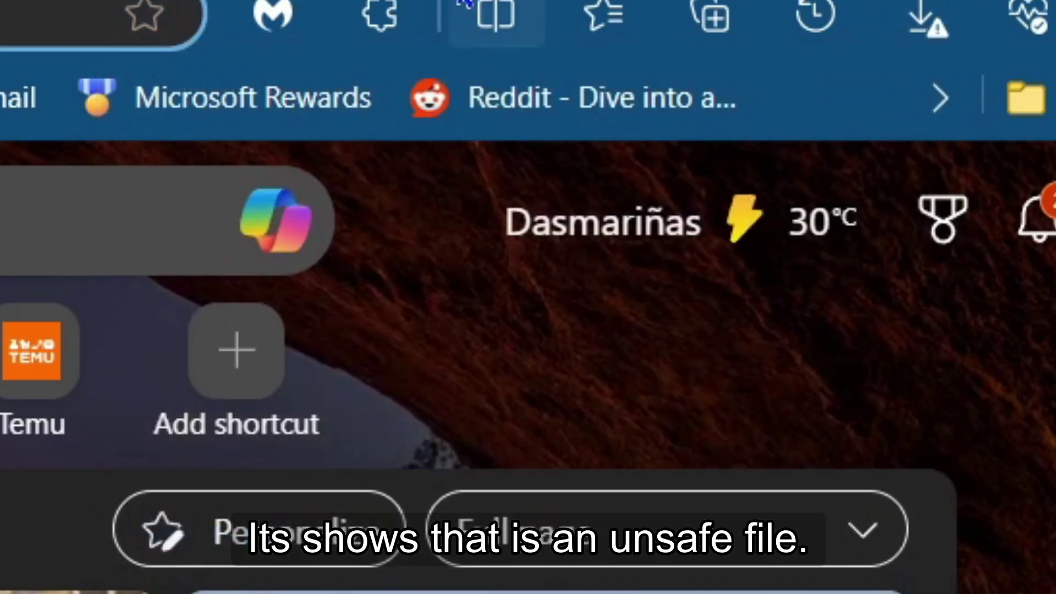
left_click(932, 24)
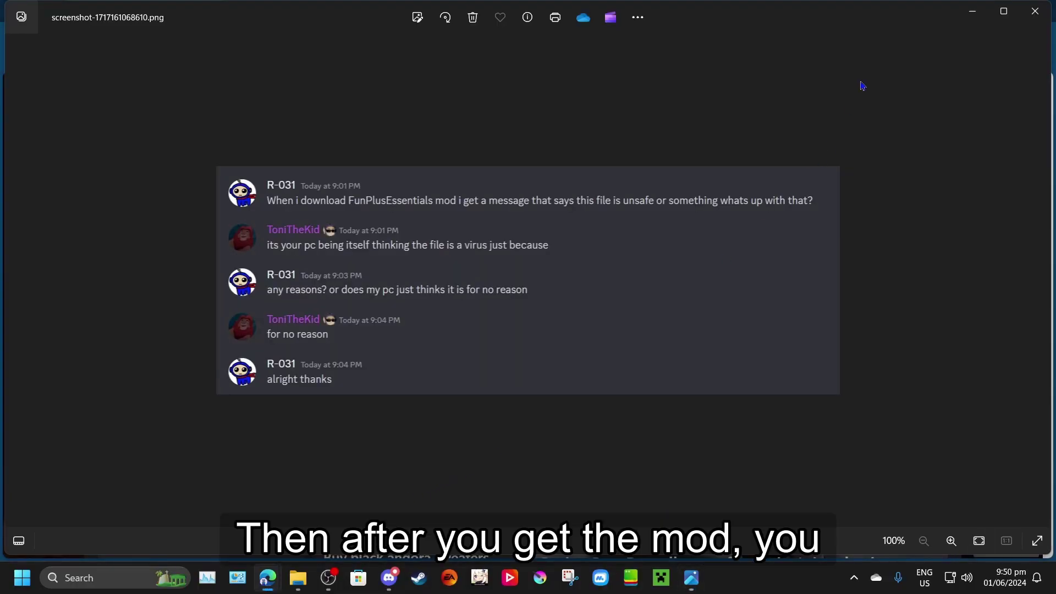
Minimize the chat screenshot, move the Funplusessential folder window beside the game folder, and launch MelonLoader.Installer.exe.
left_click(973, 11)
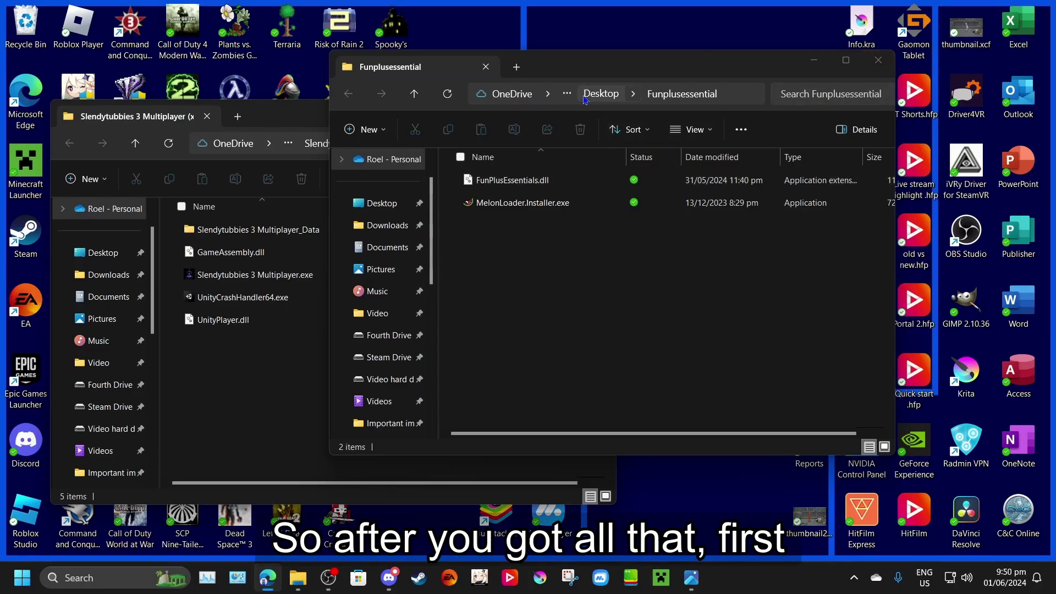
left_click_drag(608, 77, 764, 135)
left_click(602, 108)
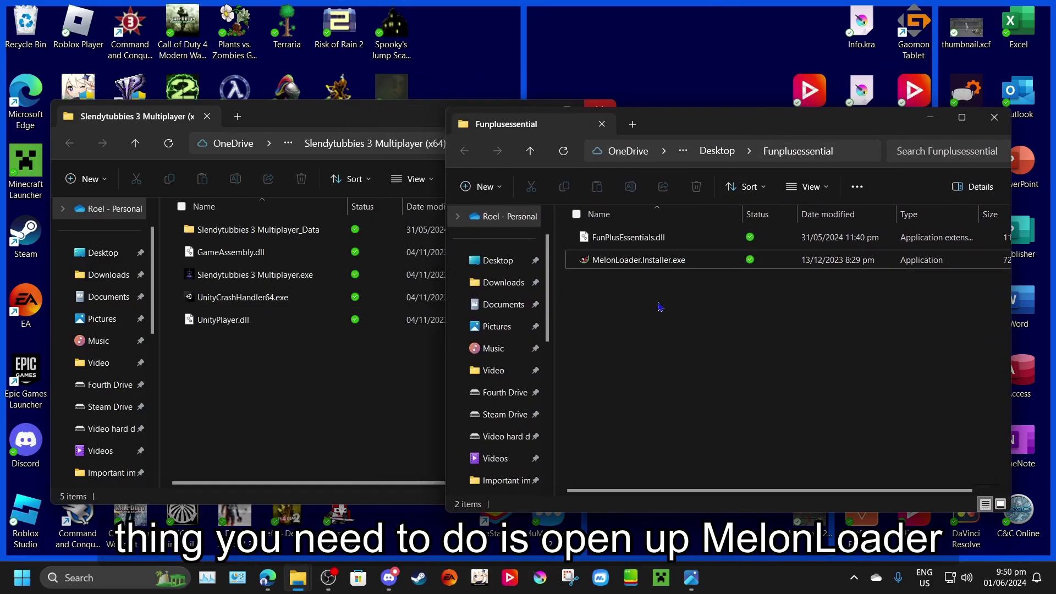
double_click(653, 269)
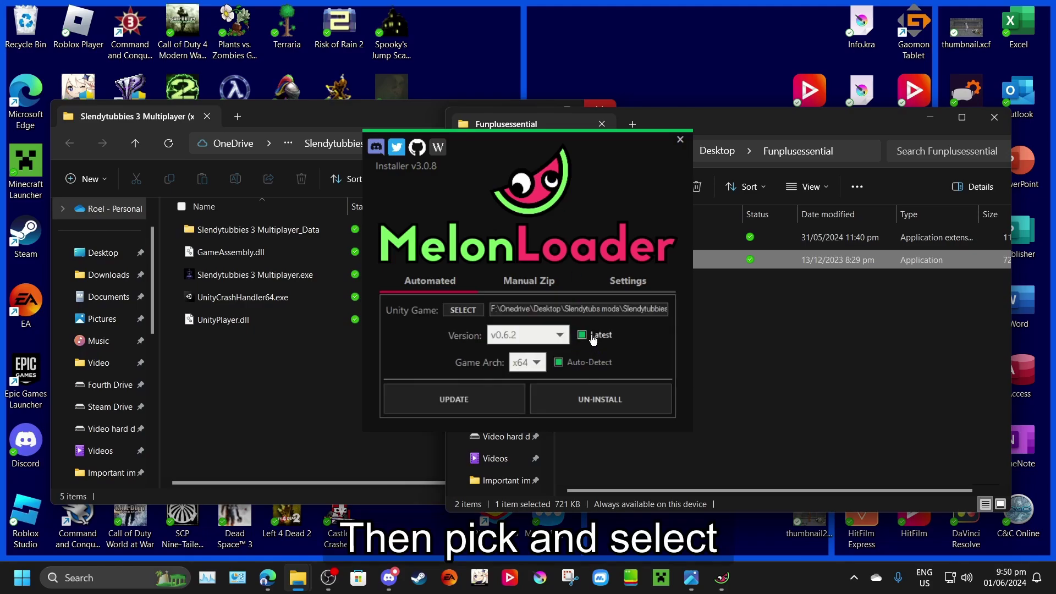
Turn off the Latest option and set the MelonLoader version to v0.5.7.
left_click(590, 337)
left_click(558, 335)
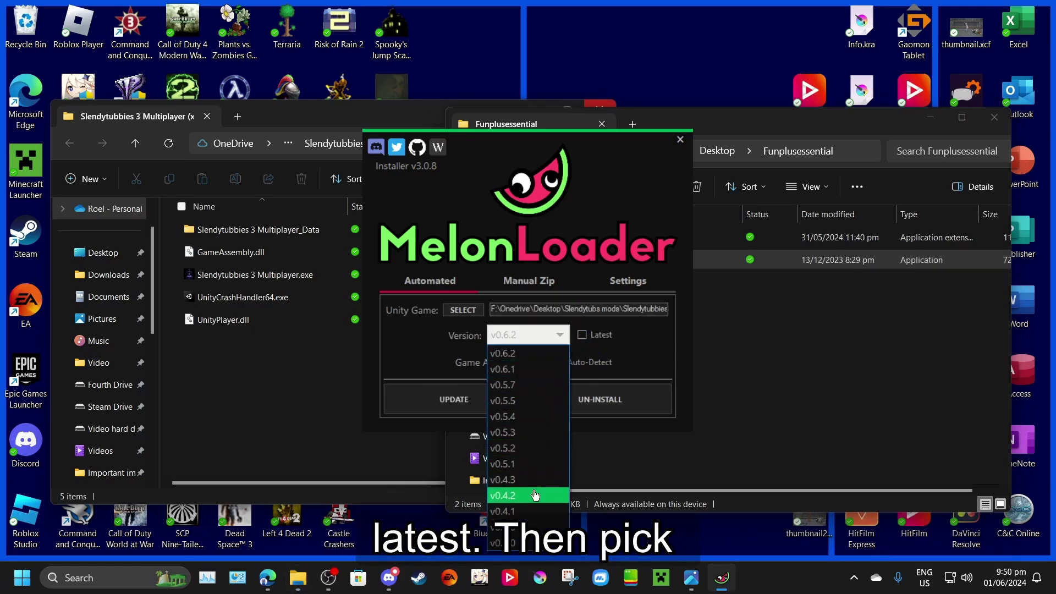
left_click(543, 395)
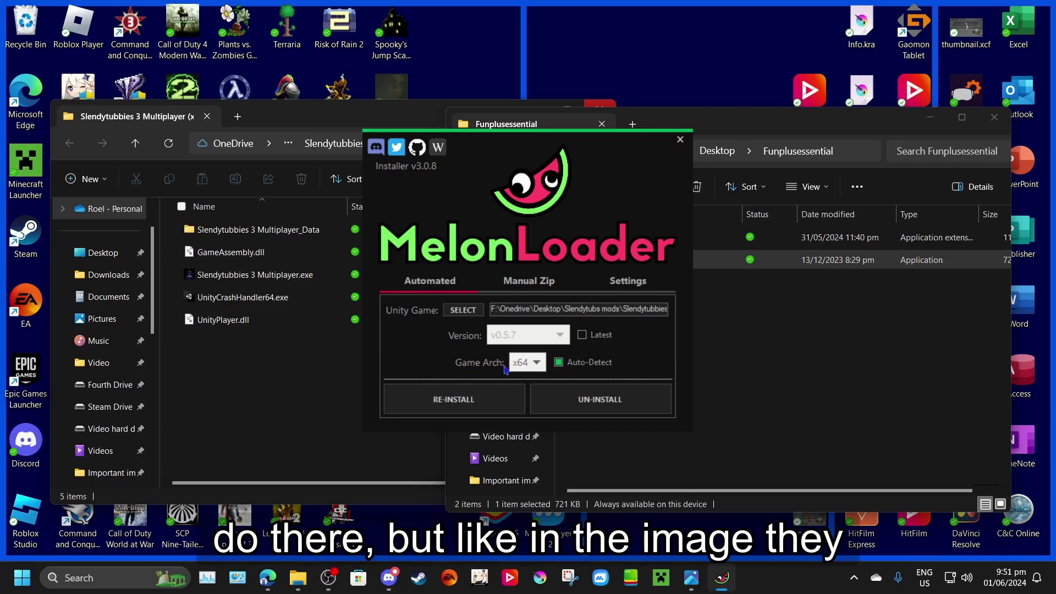
Try setting the game architecture manually to x86 with Auto-Detect off, and turn Auto-Detect back on.
left_click(559, 362)
left_click(527, 362)
left_click(521, 382)
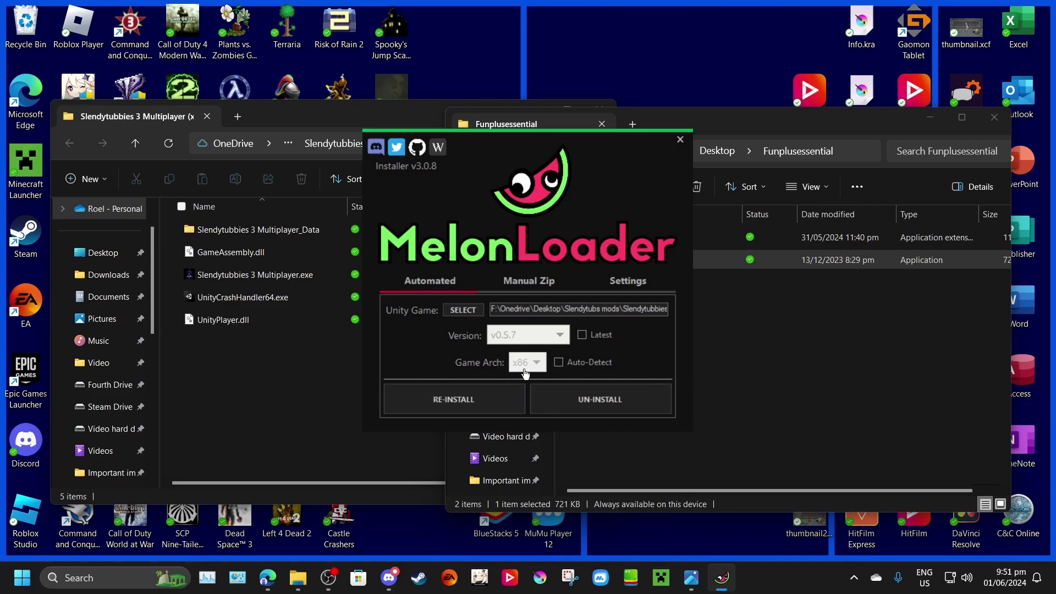
left_click(557, 366)
left_click(527, 362)
left_click(556, 374)
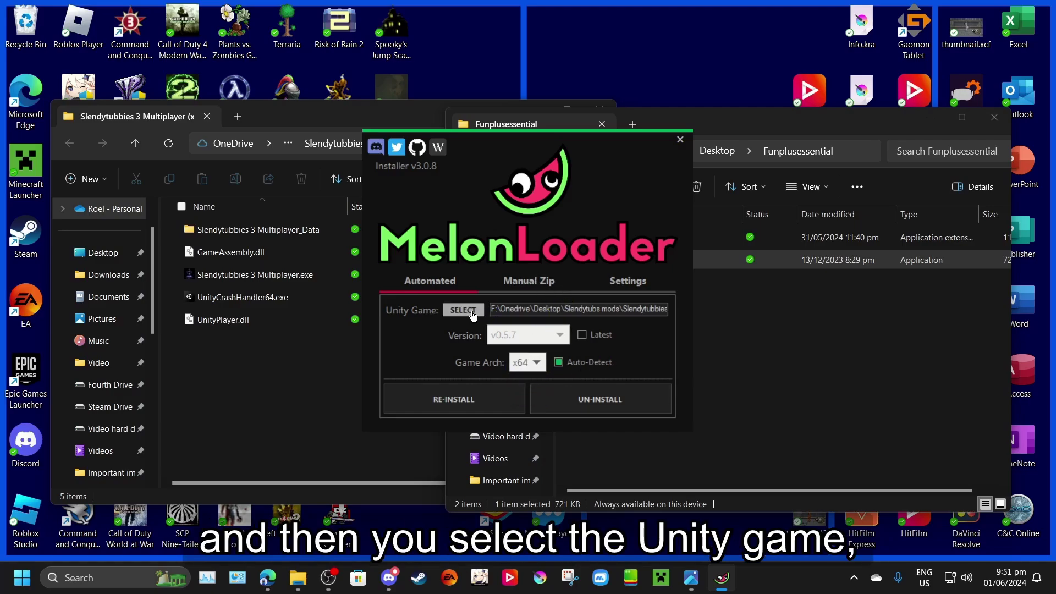
Choose Slendytubbies 3 Multiplayer.exe from F:\Onedrive\Desktop\Slendytubbies 3 Multiplayer (x64) as the Unity game, using the path copied from its folder window.
left_click(463, 310)
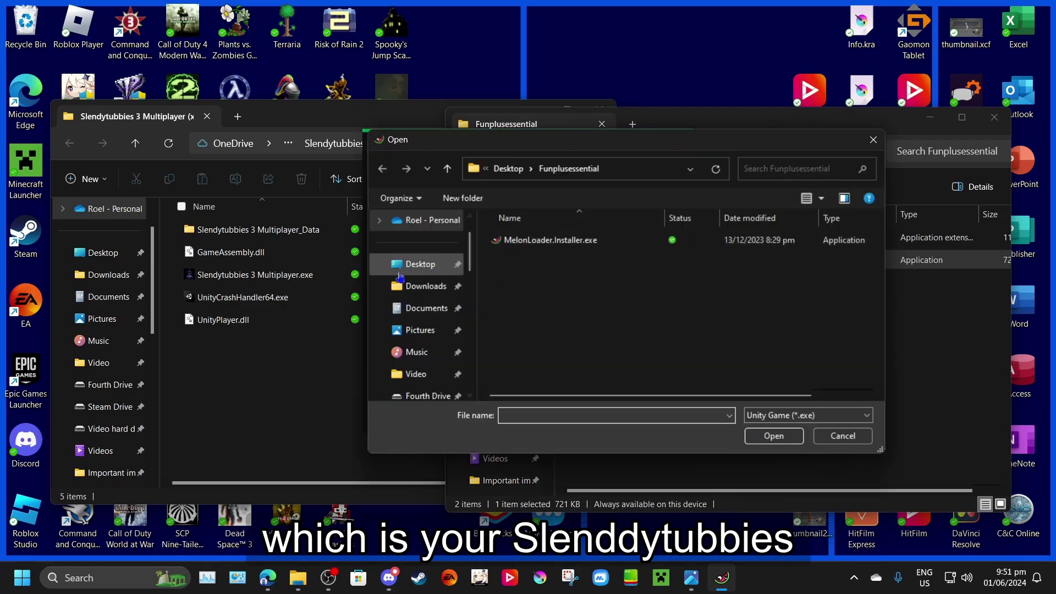
left_click(339, 145)
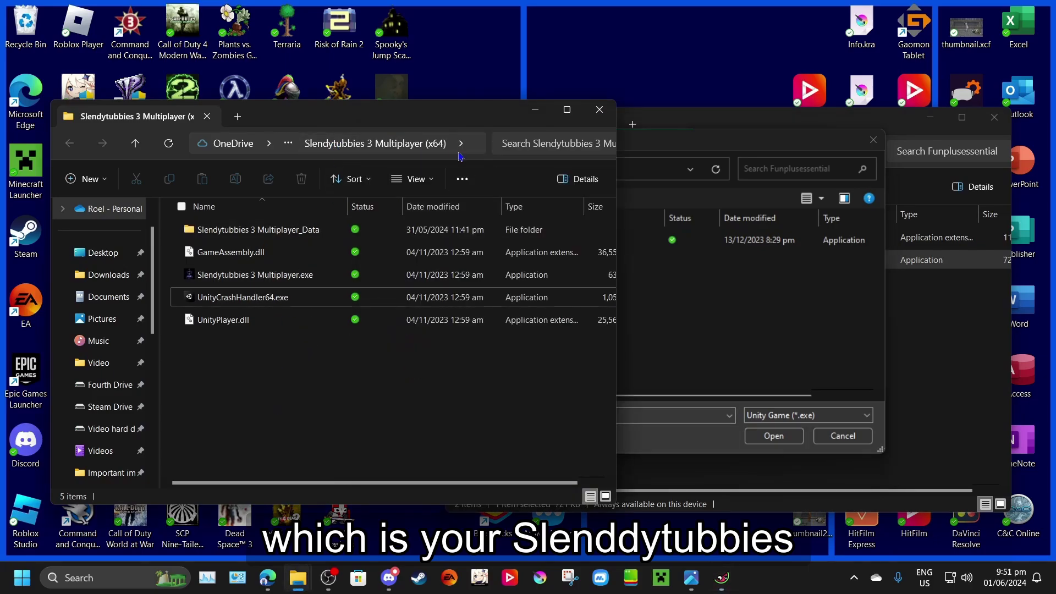
left_click(461, 144)
key("ctrl+c")
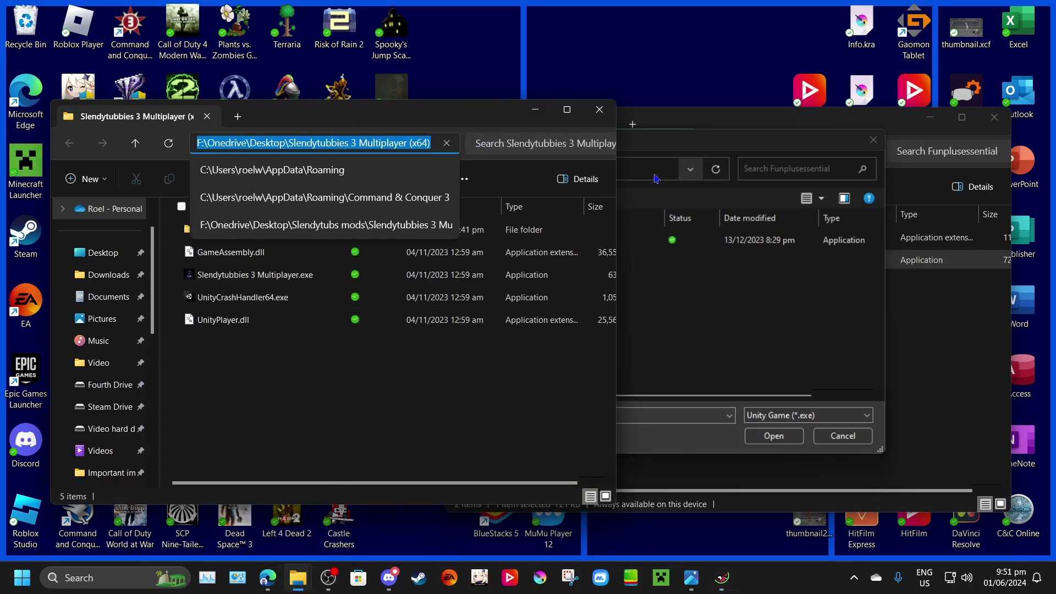
left_click(654, 169)
left_click(655, 169)
key("ctrl+v")
key("Return")
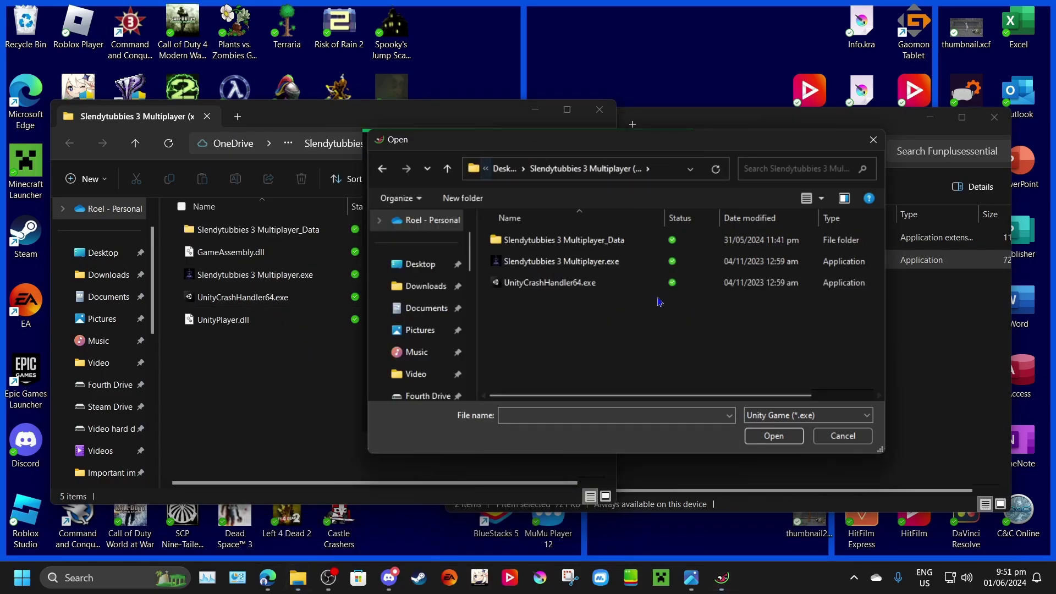
left_click(581, 257)
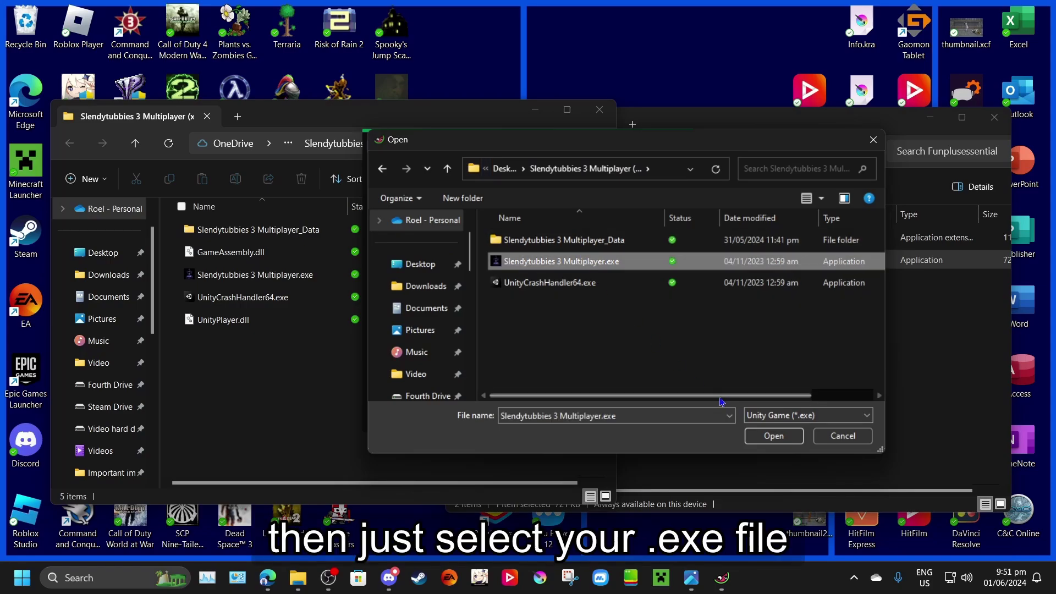
left_click(757, 441)
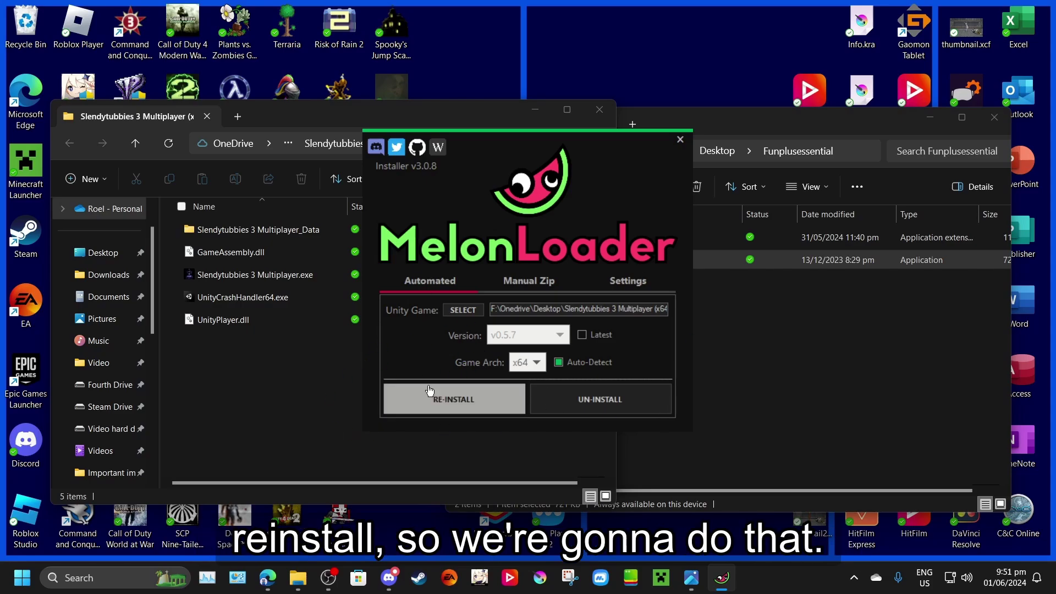
Re-install MelonLoader for the selected game and refresh the Slendytubbies 3 Multiplayer (x64) folder.
left_click(464, 405)
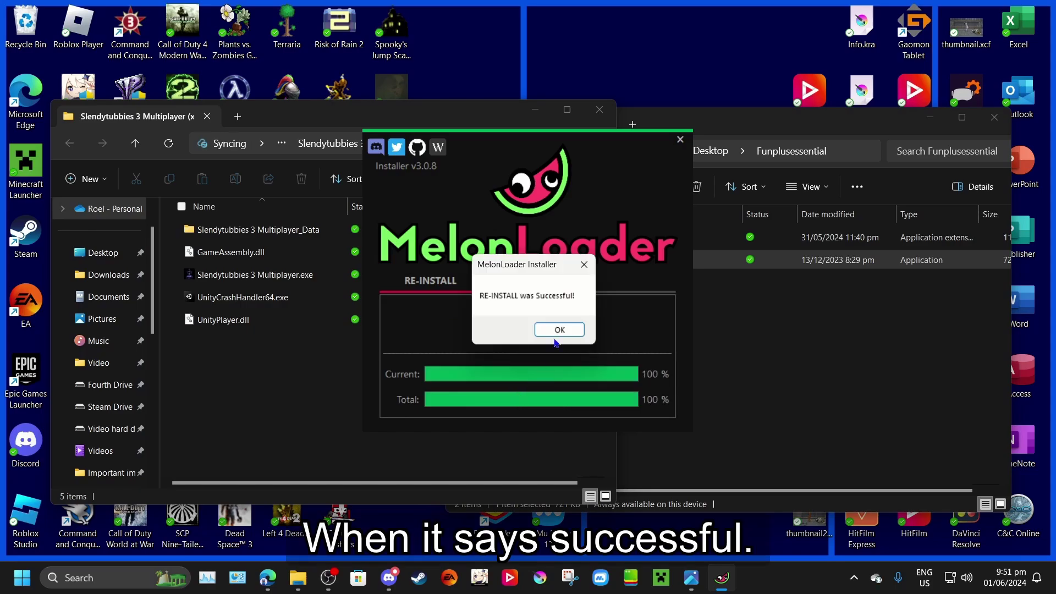
left_click(558, 330)
right_click(248, 275)
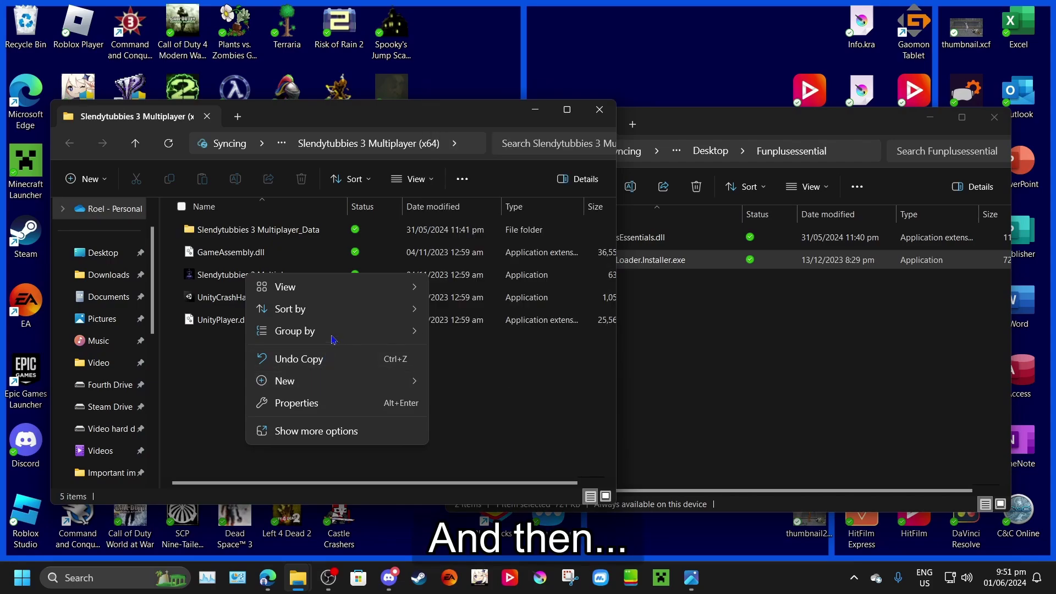
right_click(245, 402)
left_click(246, 395)
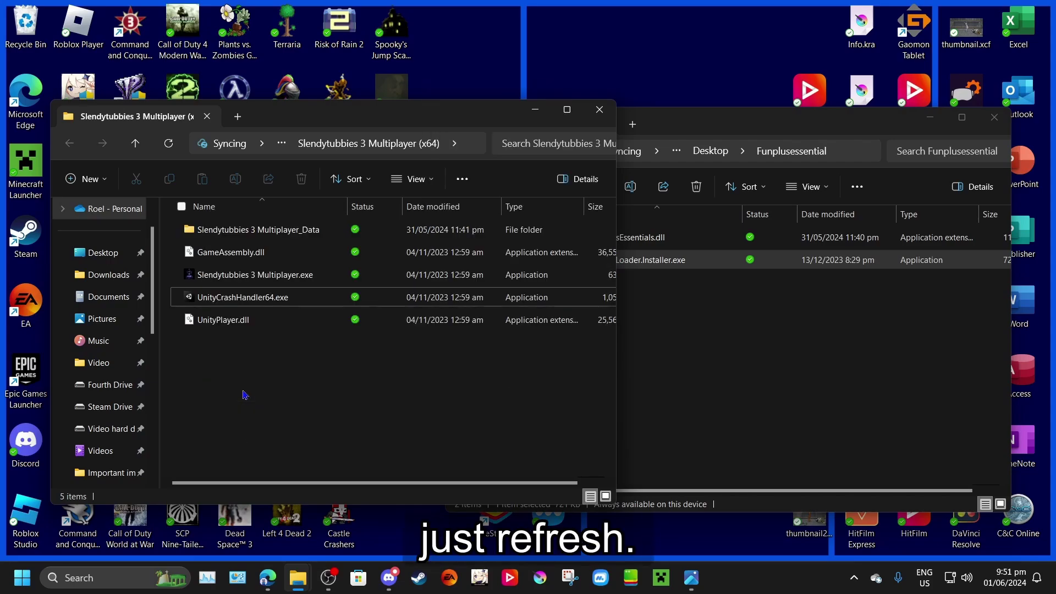
right_click(247, 380)
left_click(288, 160)
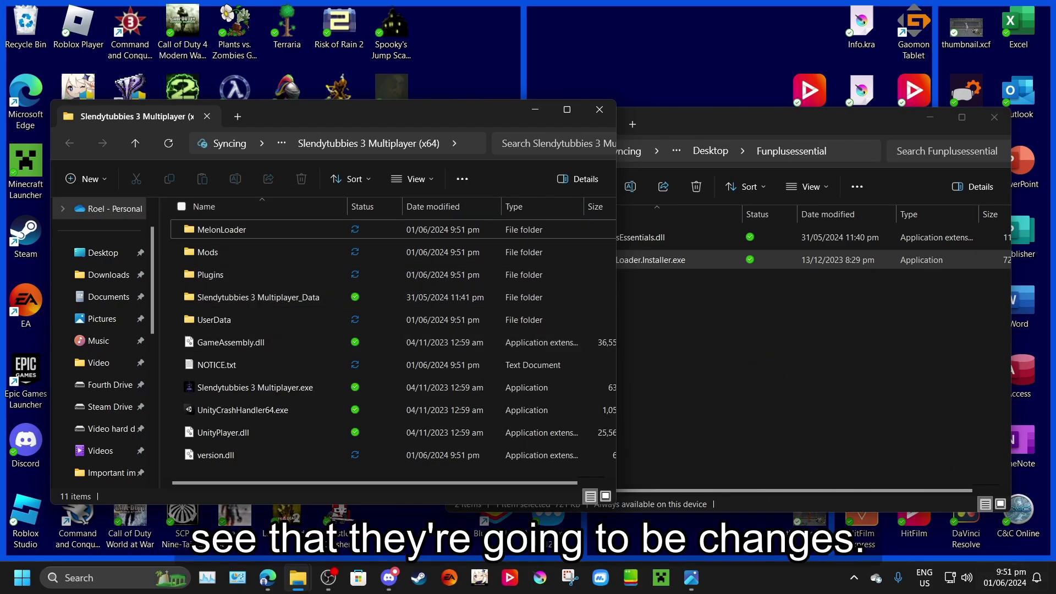
Copy FunPlusEssentials.dll from the Funplusessential folder into the game's Mods folder.
left_click(693, 370)
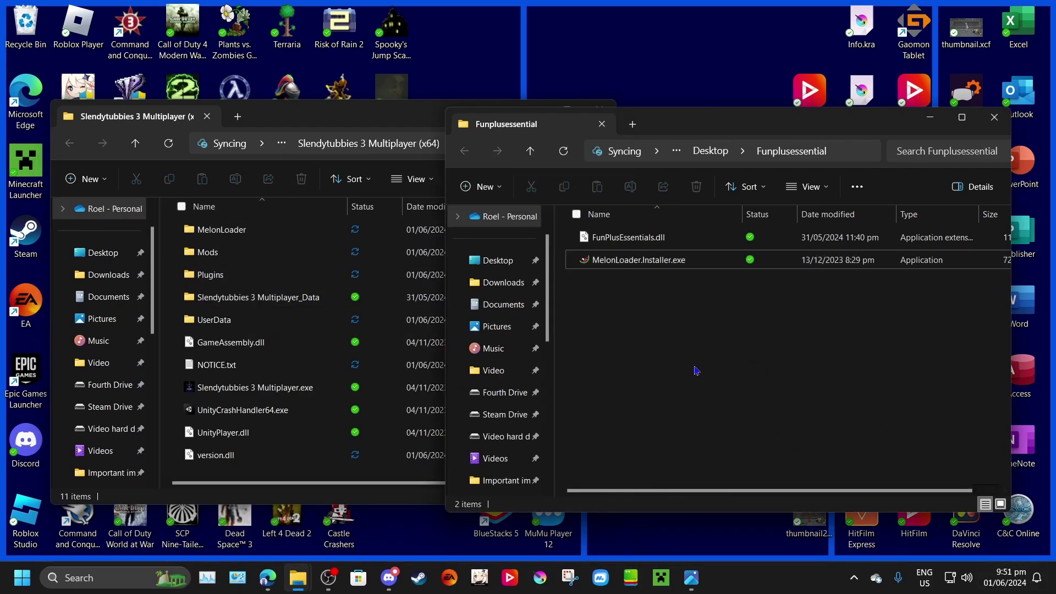
double_click(222, 254)
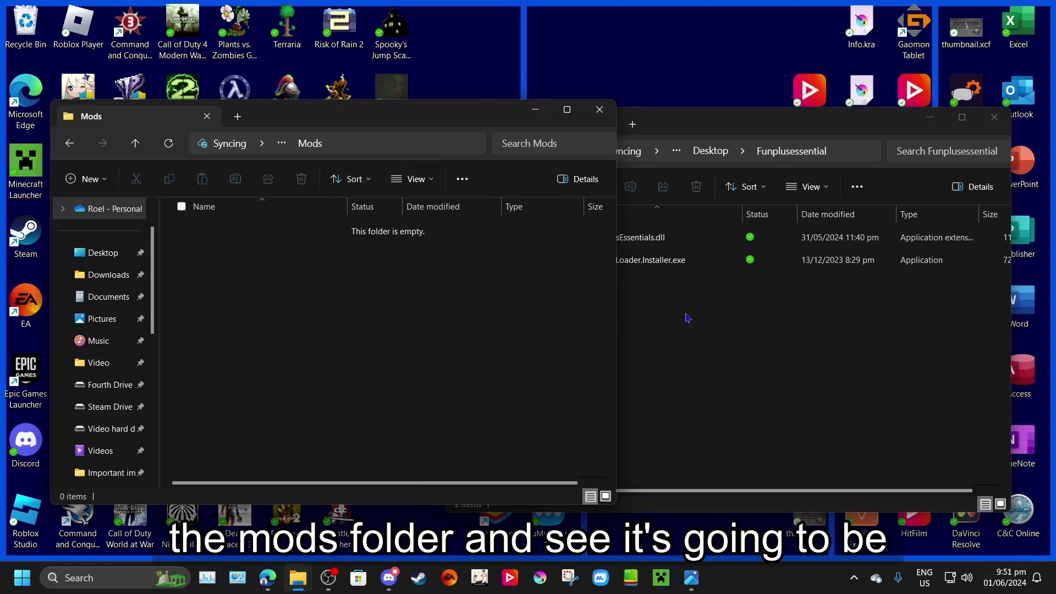
left_click(690, 319)
left_click_drag(642, 238, 607, 251)
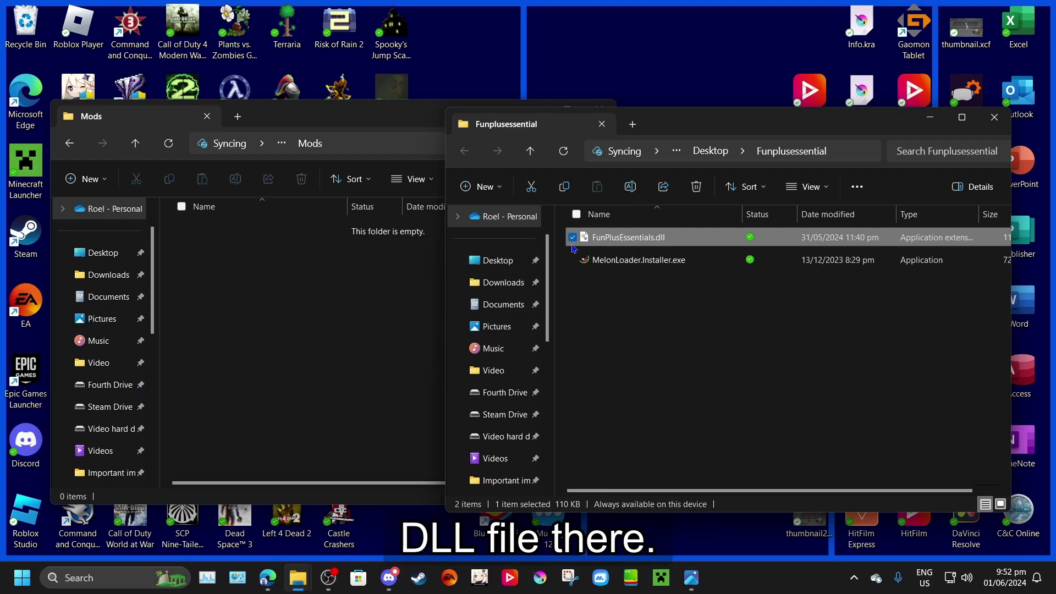
left_click(337, 297)
key("ctrl+v")
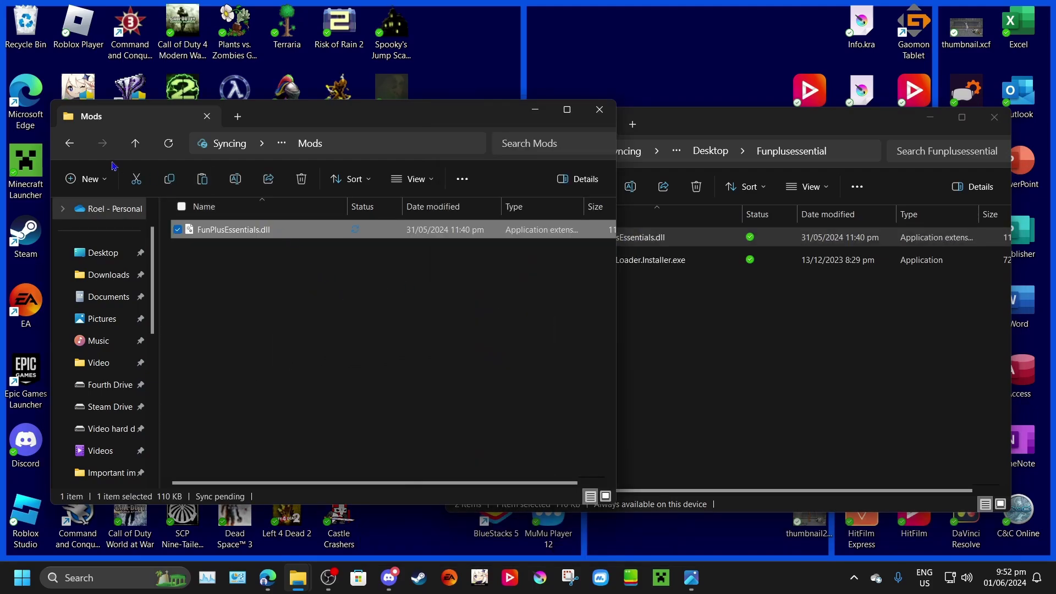
Launch Slendytubbies 3 Multiplayer.exe from the game folder to load the mod, and quit from the main menu.
left_click(69, 143)
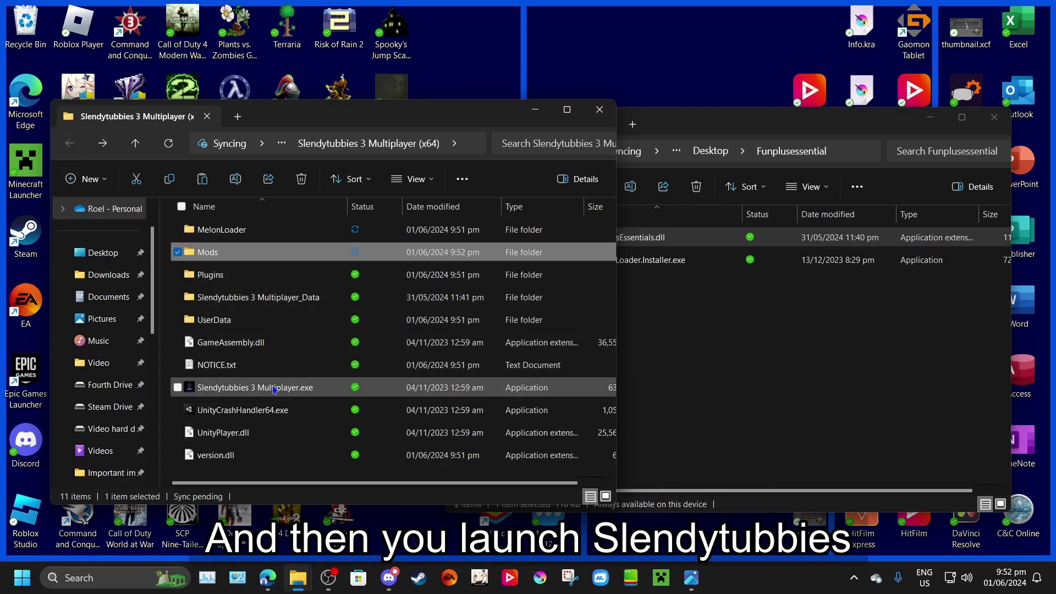
left_click(274, 389)
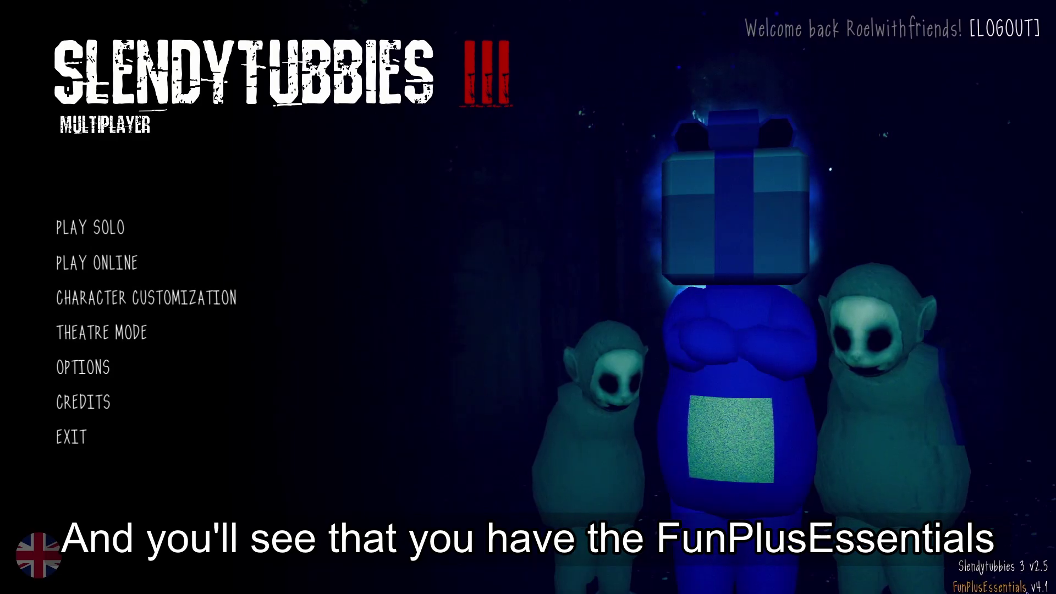
left_click(132, 307)
left_click(58, 550)
left_click(125, 439)
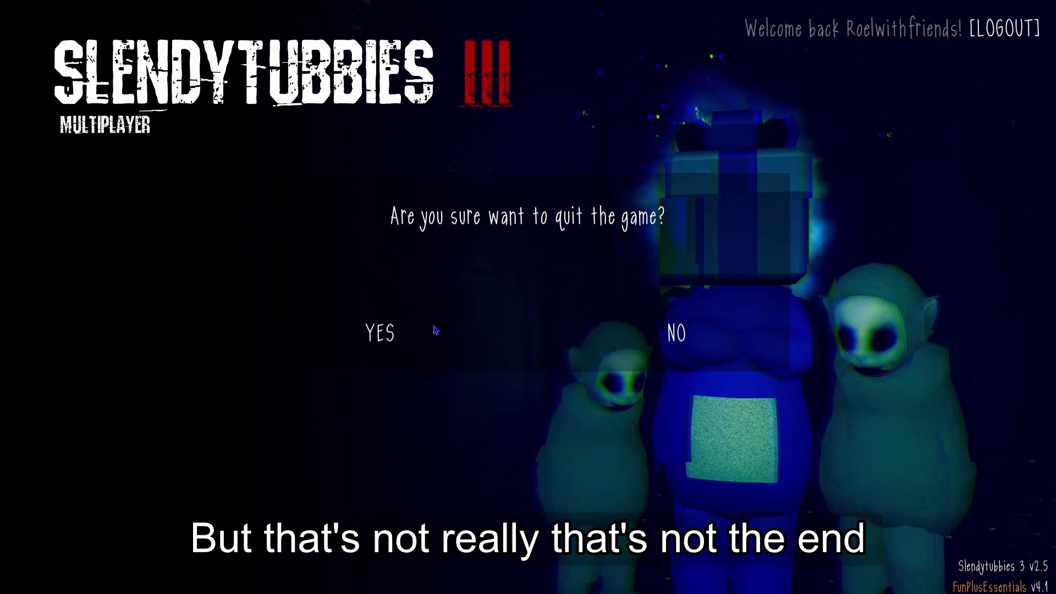
left_click(380, 332)
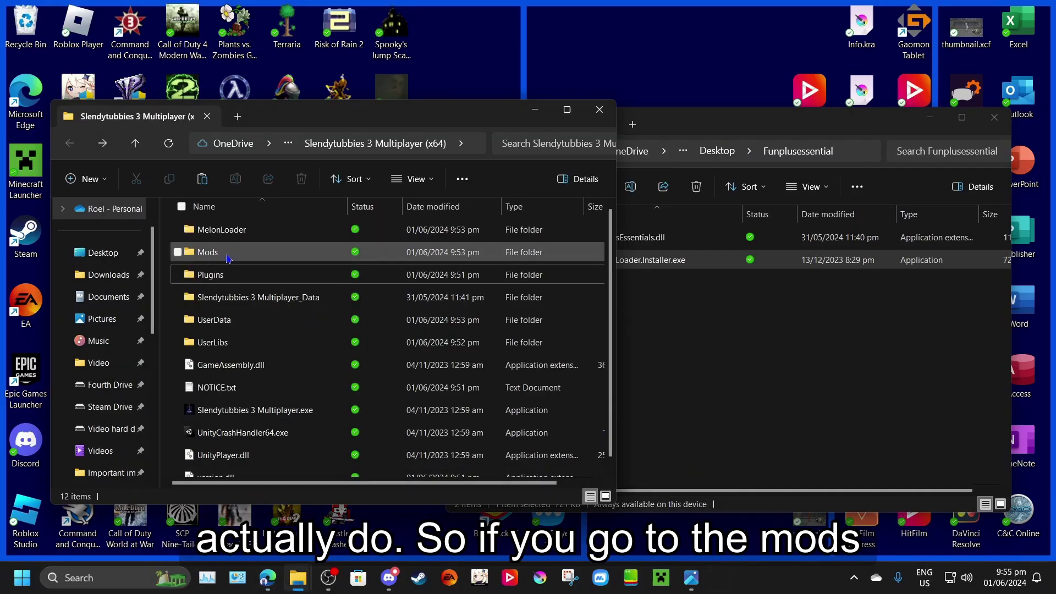
Open config.ini from the FunPlusEssentials folder inside Mods and highlight the ChatNickNameColor line.
left_click(228, 256)
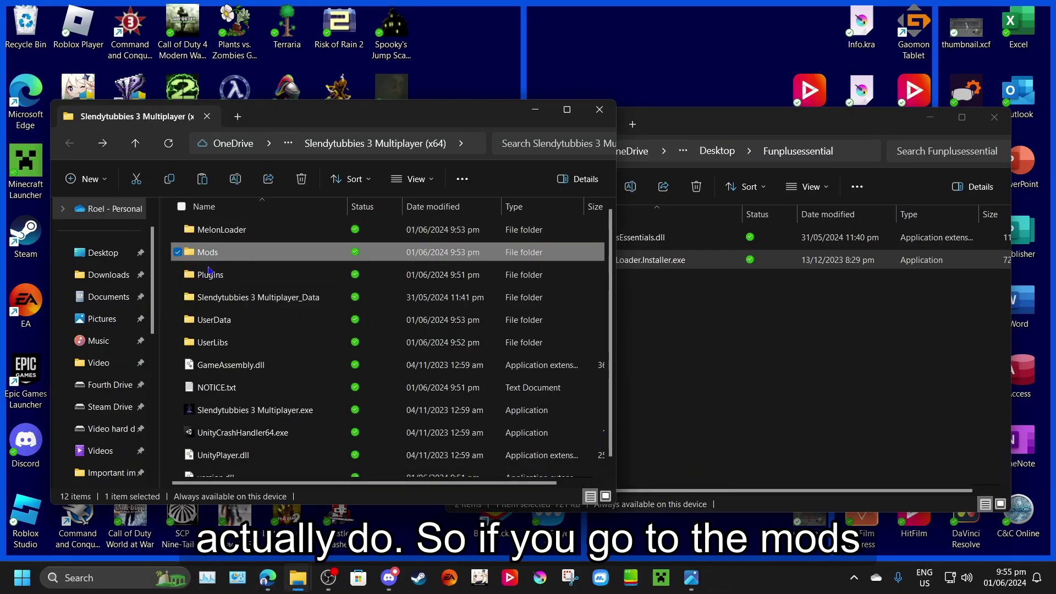
double_click(219, 257)
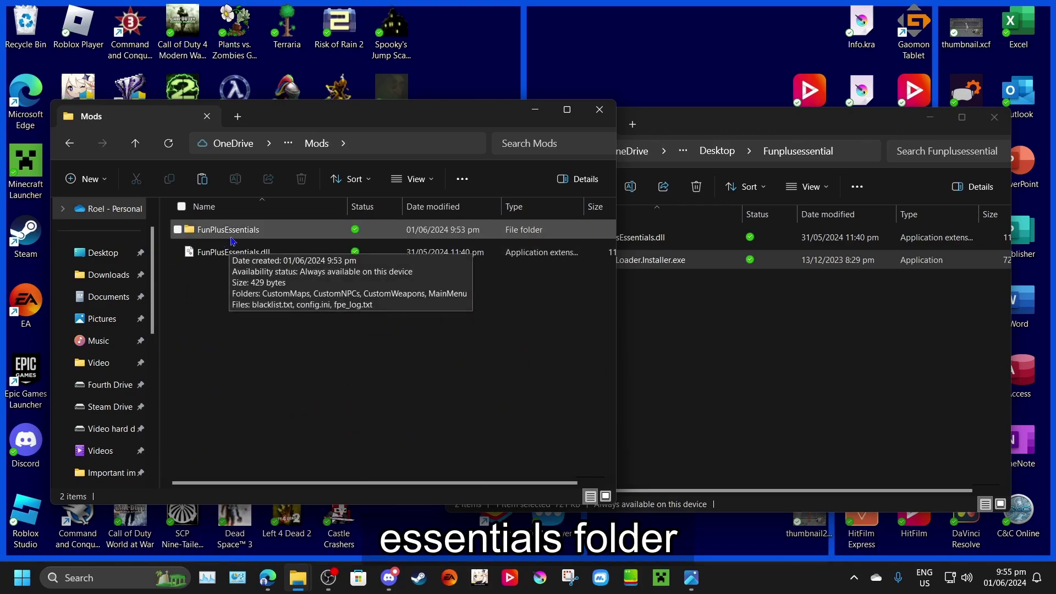
double_click(229, 242)
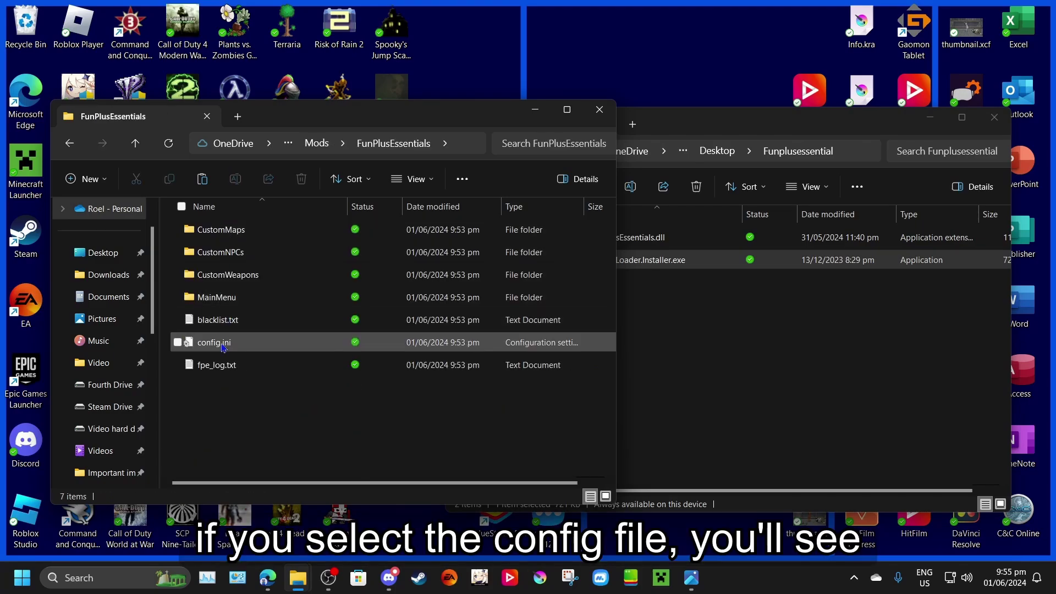
double_click(215, 342)
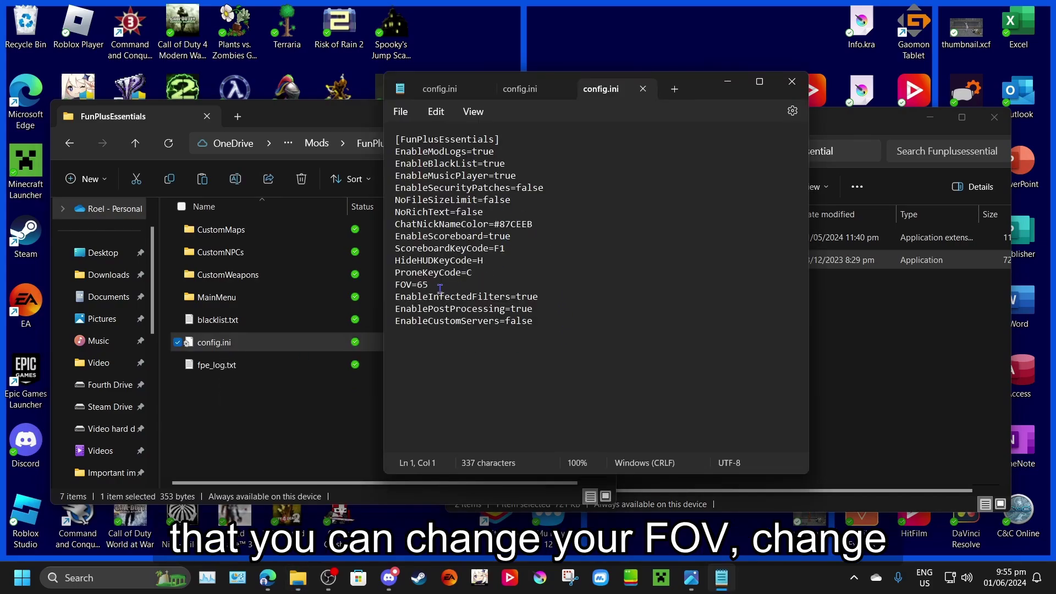
left_click_drag(550, 227, 412, 218)
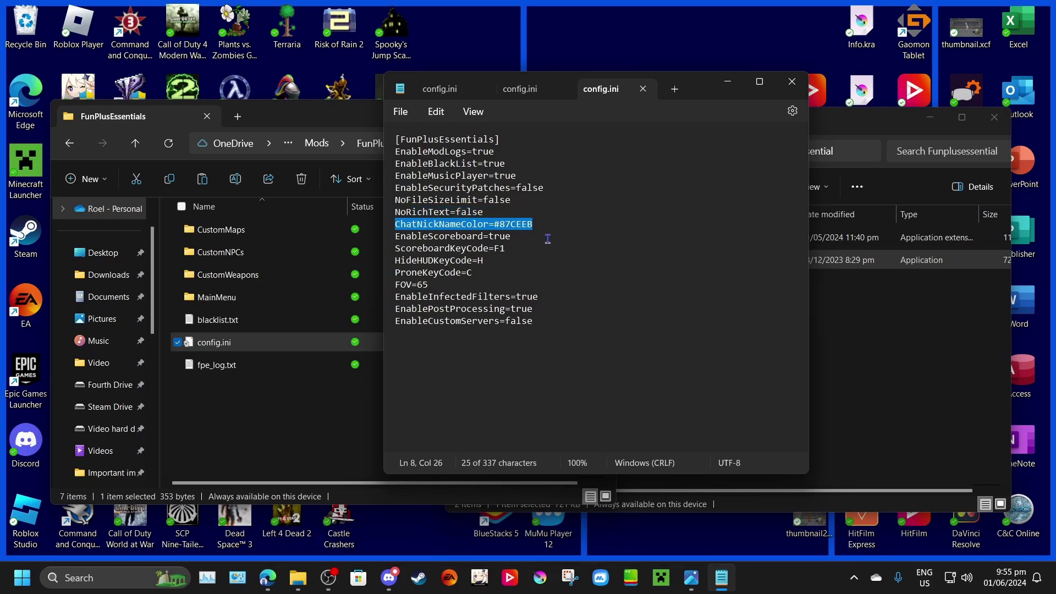
Set EnableCustomServers to true in config.ini, save the file, and close both the editor and the FunPlusEssentials folder window.
left_click_drag(396, 321, 395, 332)
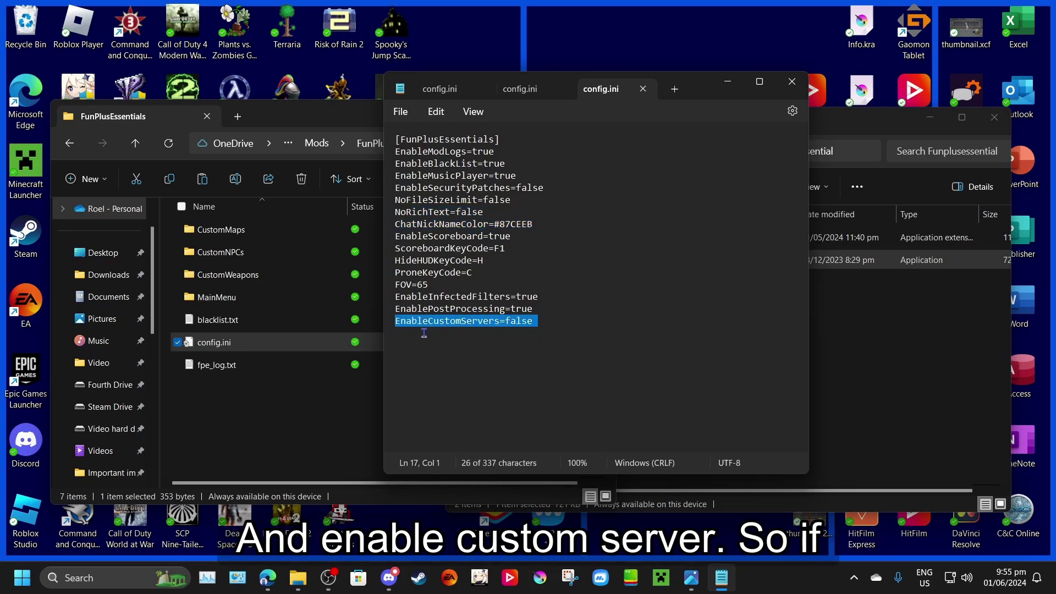
left_click_drag(538, 342, 537, 328)
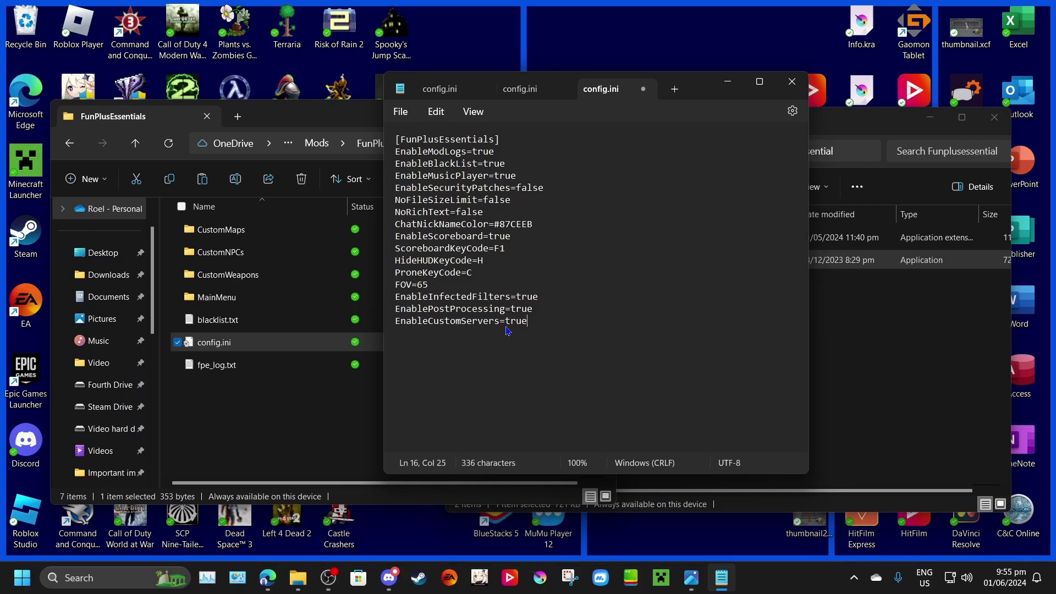
left_click(408, 113)
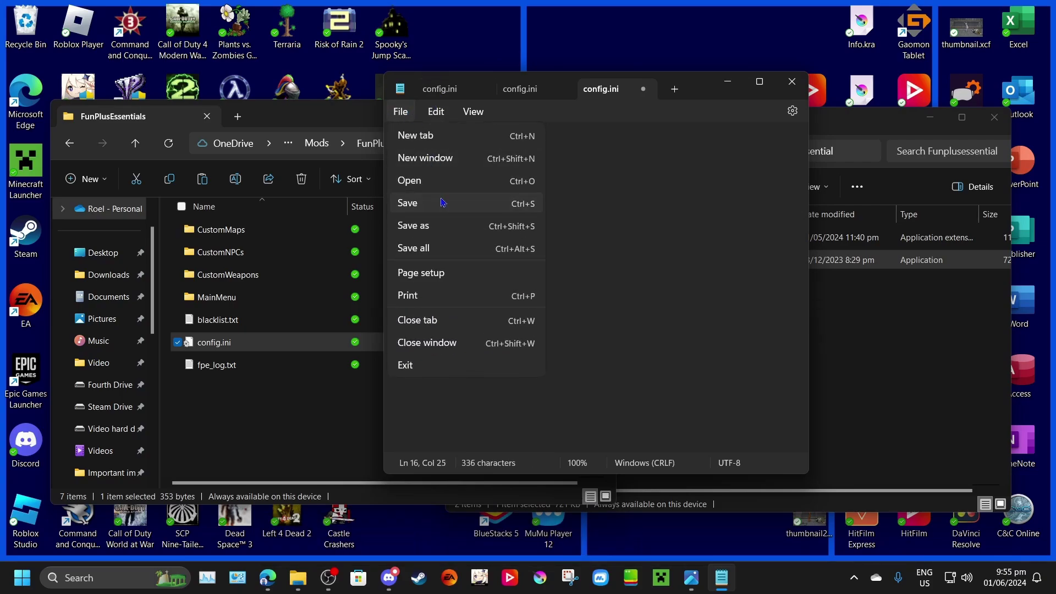
left_click(438, 205)
left_click(783, 87)
left_click(599, 110)
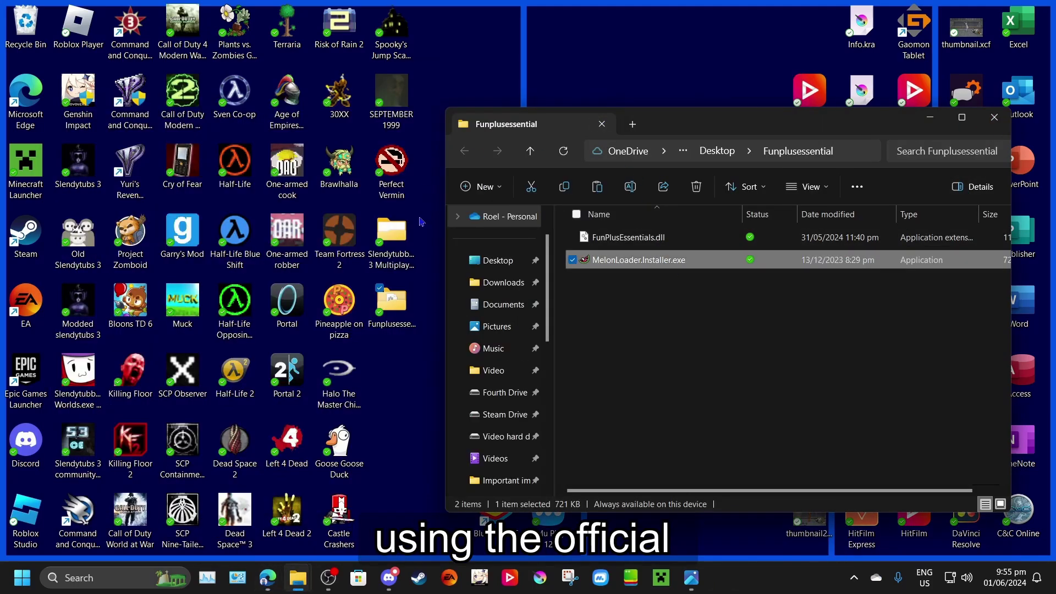
Reopen the Slendytubbies 3 Multiplayer (x64) folder from the desktop and launch Slendytubbies 3 Multiplayer.exe.
double_click(399, 242)
left_click_drag(688, 135, 331, 134)
scroll(340, 348, "down", 1)
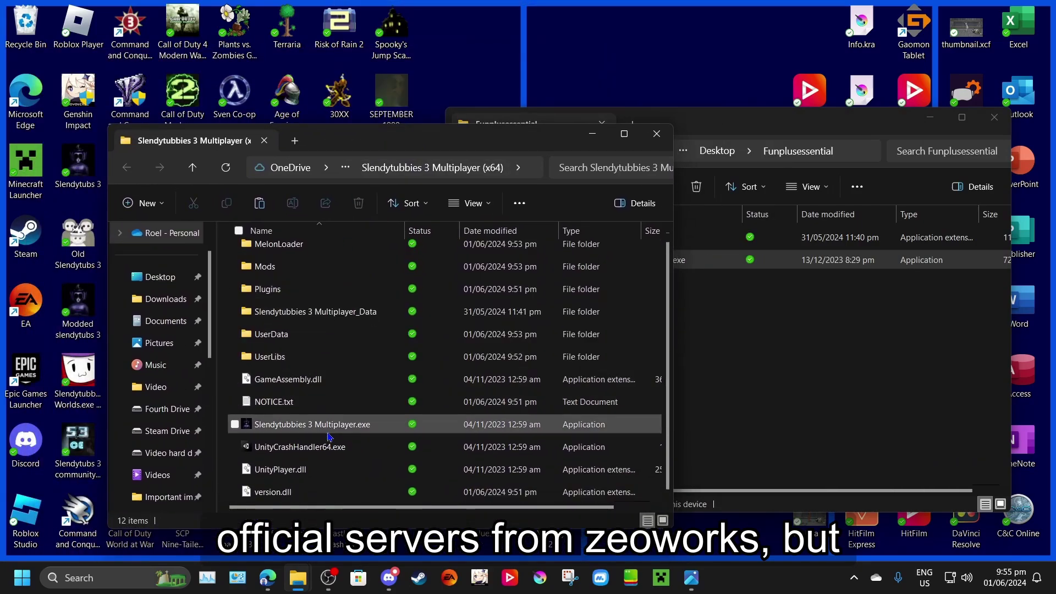
double_click(328, 435)
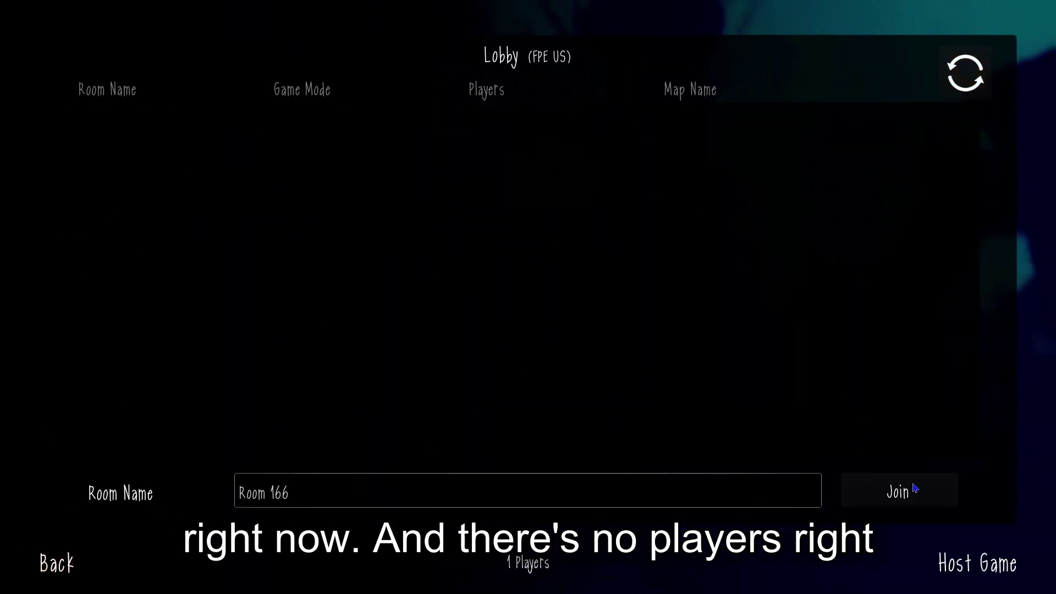
Leave the FPE US lobby for the main menu and exit the game.
left_click(58, 561)
left_click(72, 400)
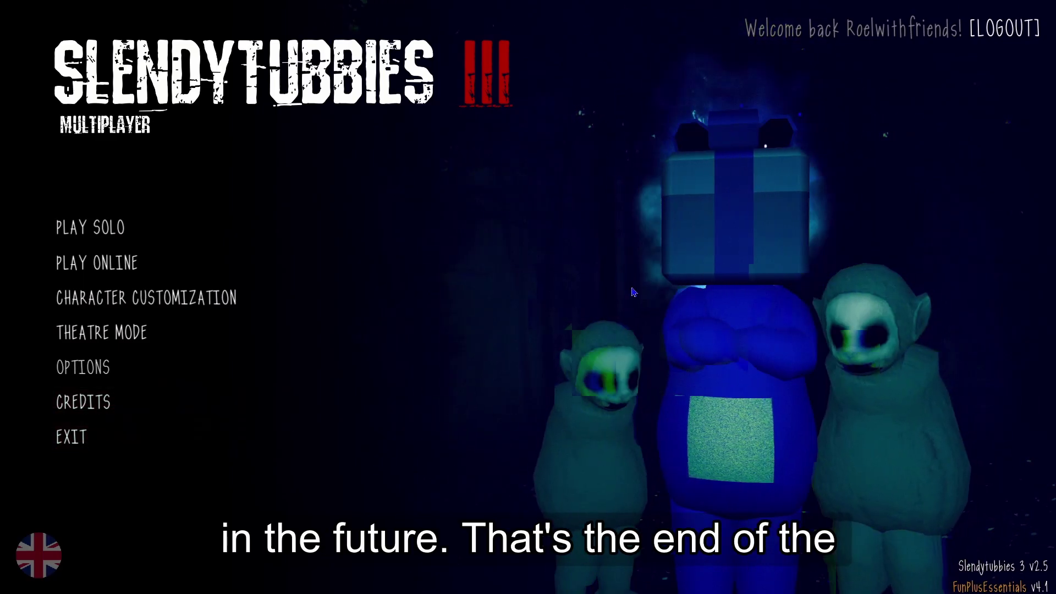
left_click(77, 437)
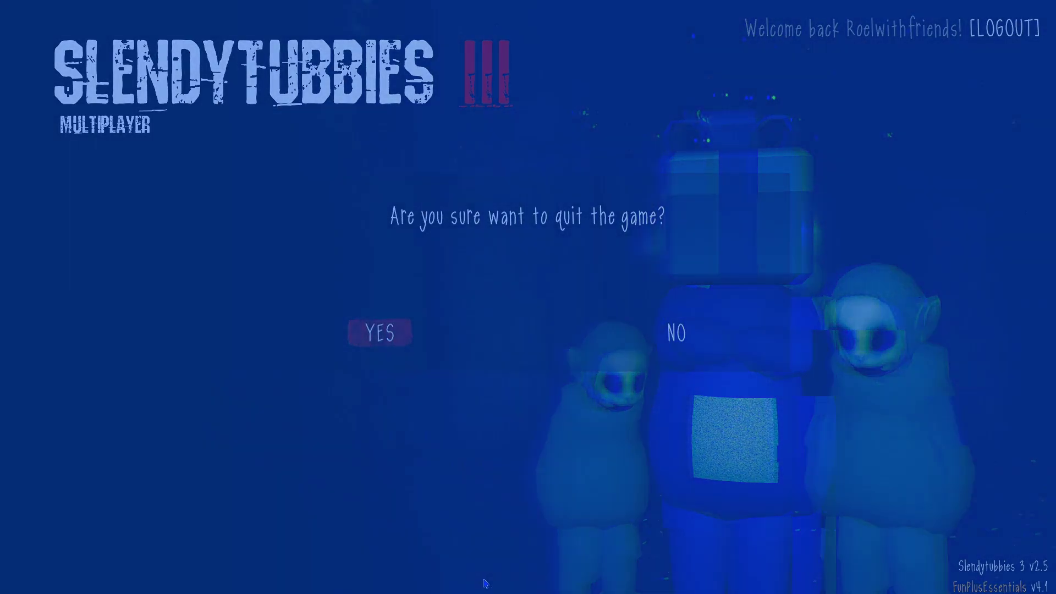